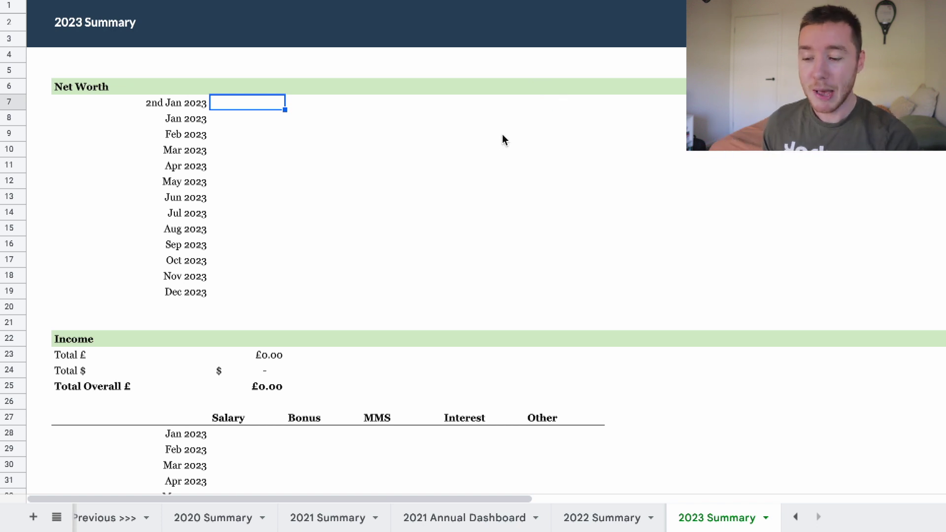
Select the blank monthly Net Worth area on the 2023 Summary sheet
drag(520, 119, 897, 234)
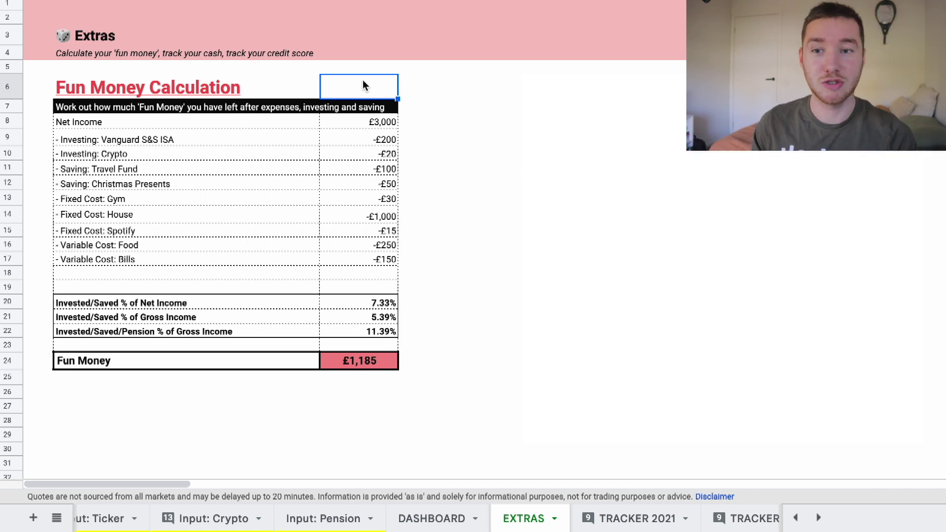
Select the Fun Money result cell showing £1,185
click(358, 363)
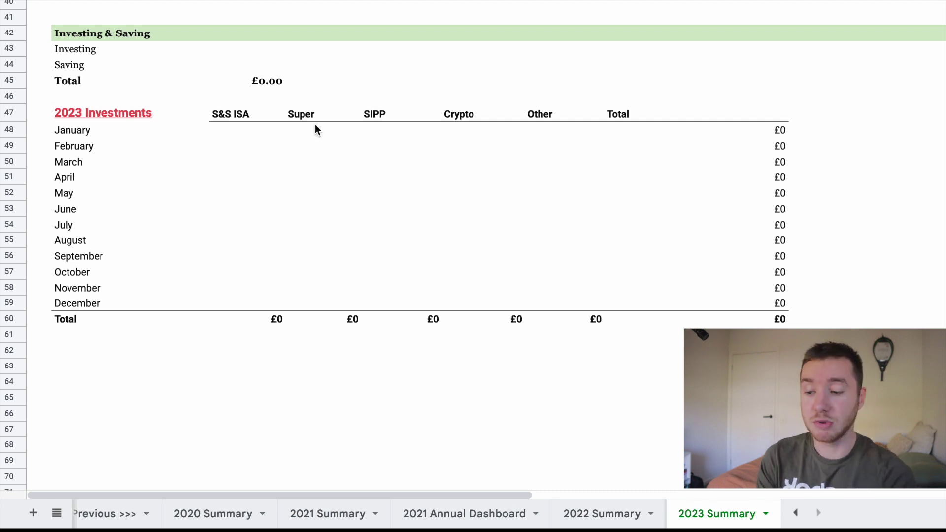
drag(238, 118, 242, 244)
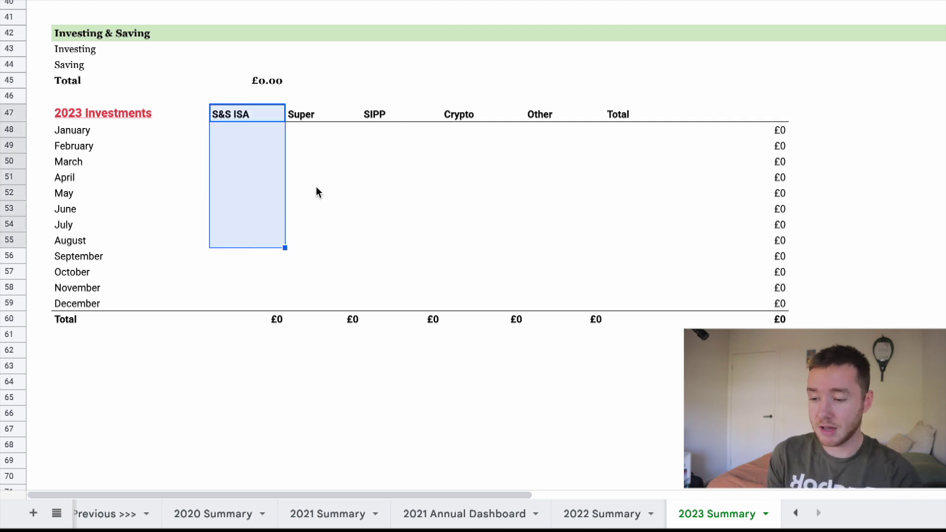
drag(376, 117, 375, 212)
drag(459, 116, 469, 228)
mouse_move(542, 116)
mouse_down()
mouse_move(553, 125)
mouse_move(551, 247)
mouse_up()
click(729, 211)
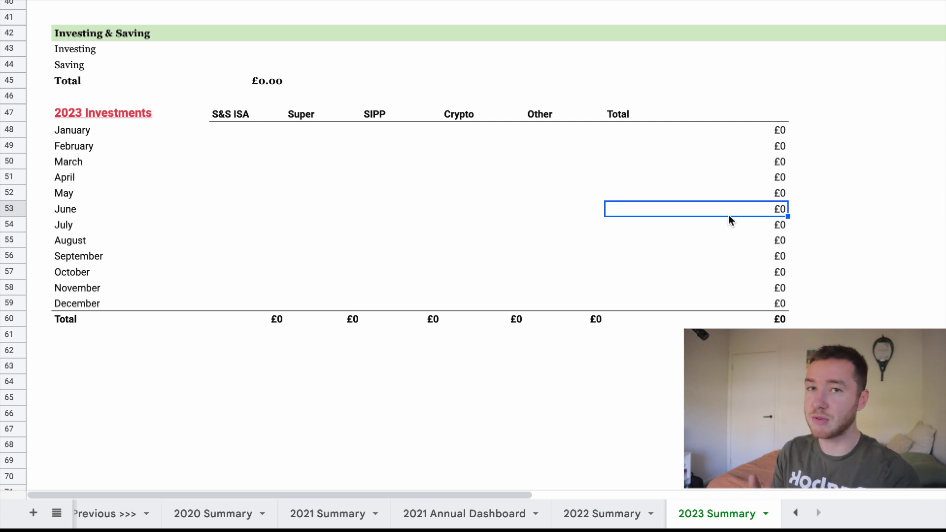
drag(285, 321, 641, 323)
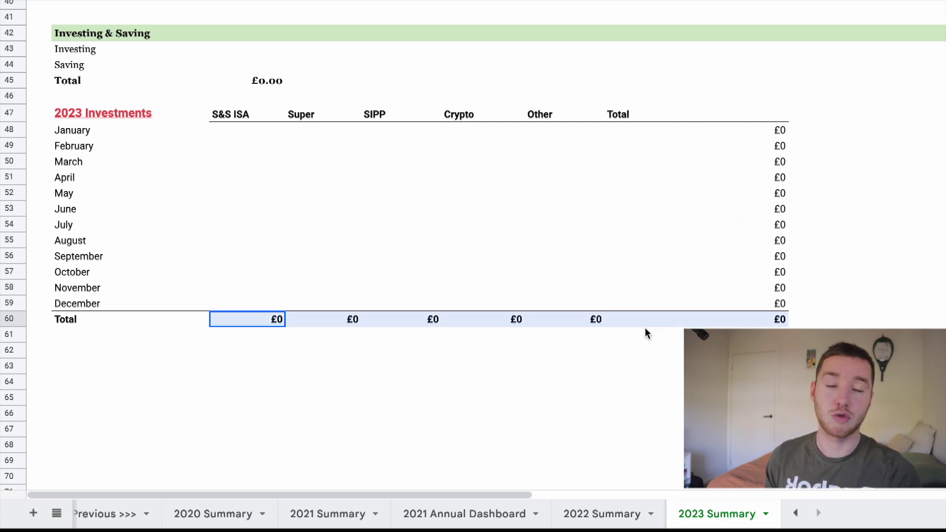
click(646, 366)
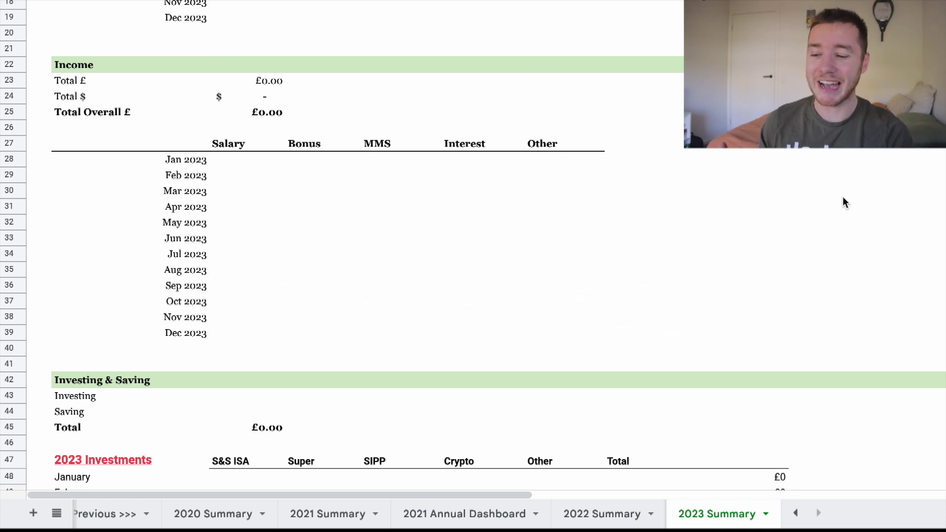
Scroll down the 2023 Summary to show the full 2023 Investments table
scroll(749, 176, down, 5)
scroll(747, 176, down, 6)
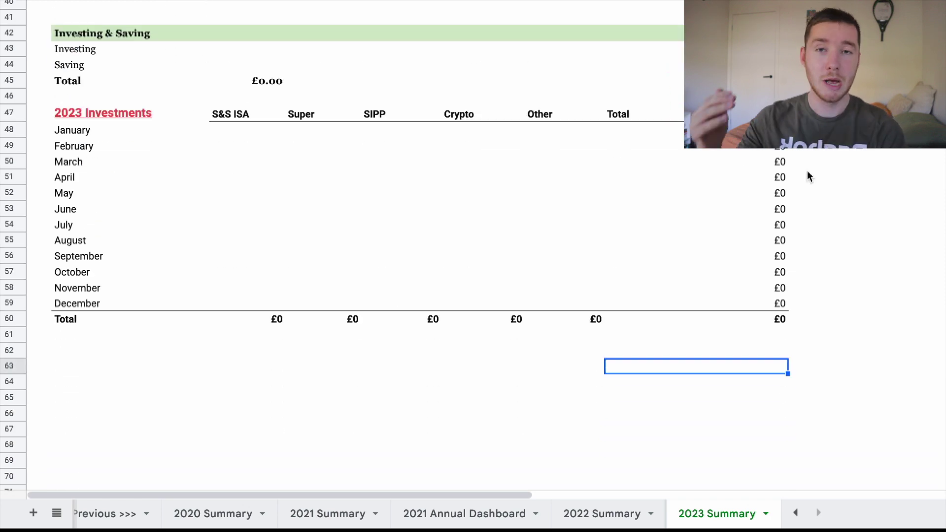